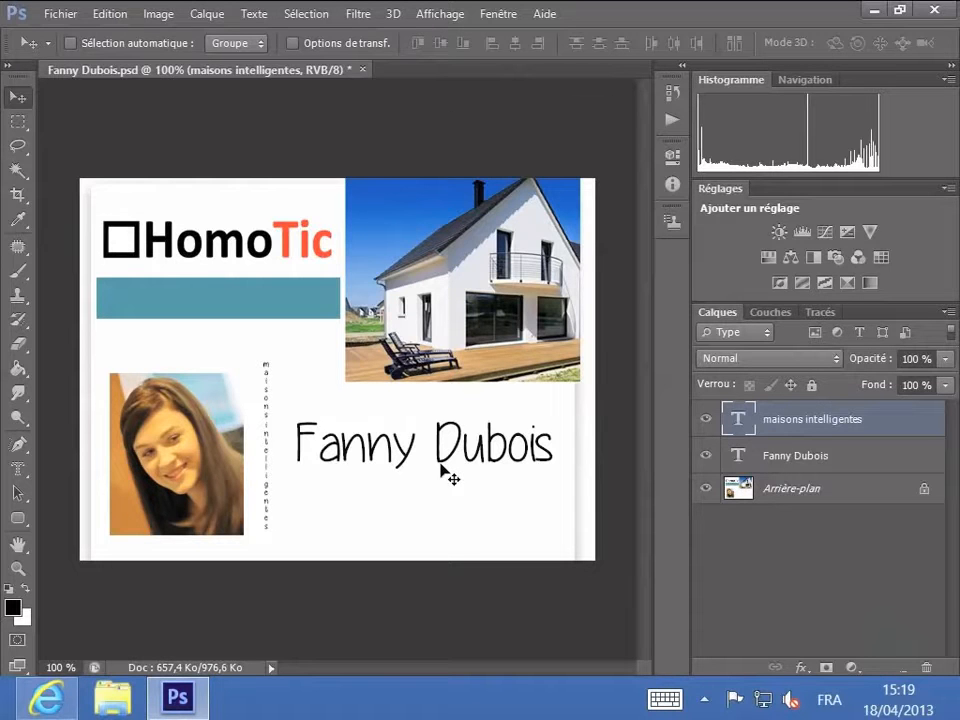
# - Select all characters of the horizontal name text on its text layer with the Horizontal Type tool
pyautogui.click(794, 457)
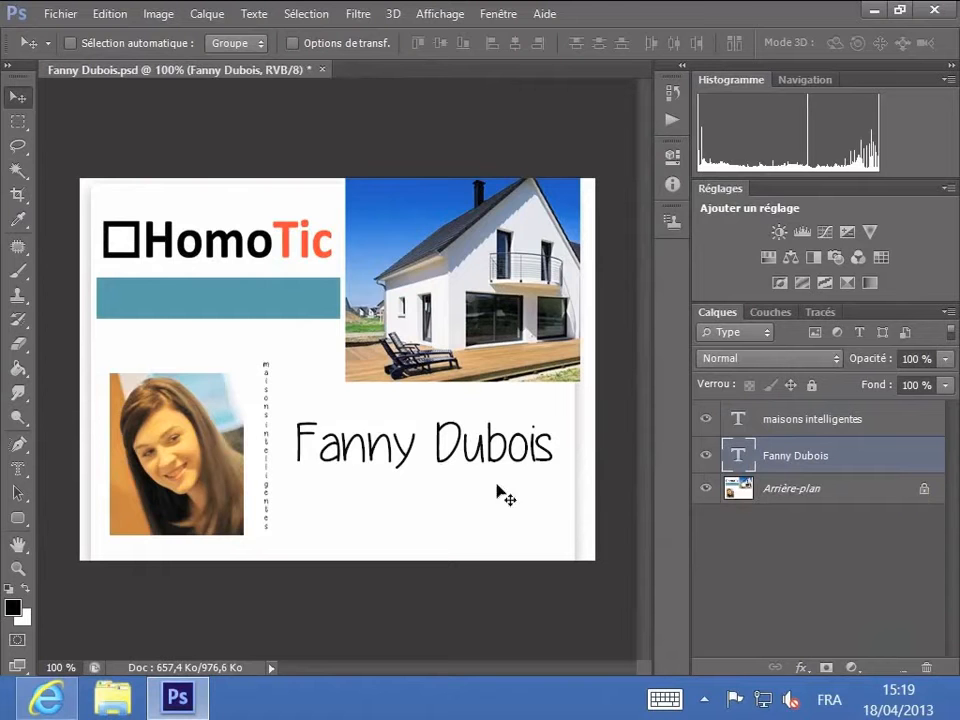
pyautogui.click(22, 474)
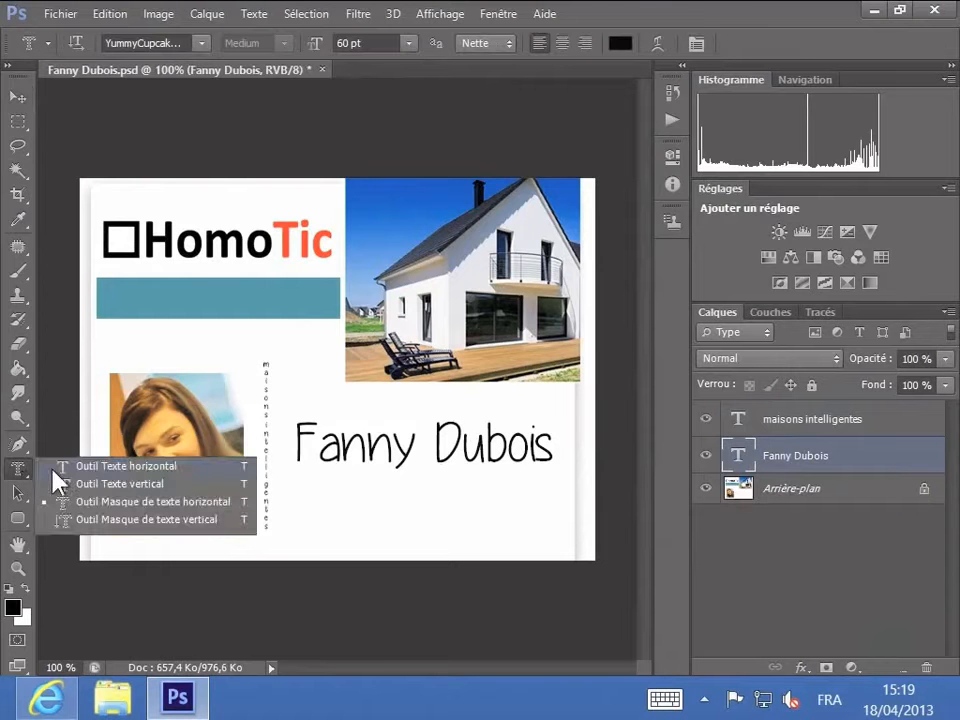
pyautogui.click(66, 467)
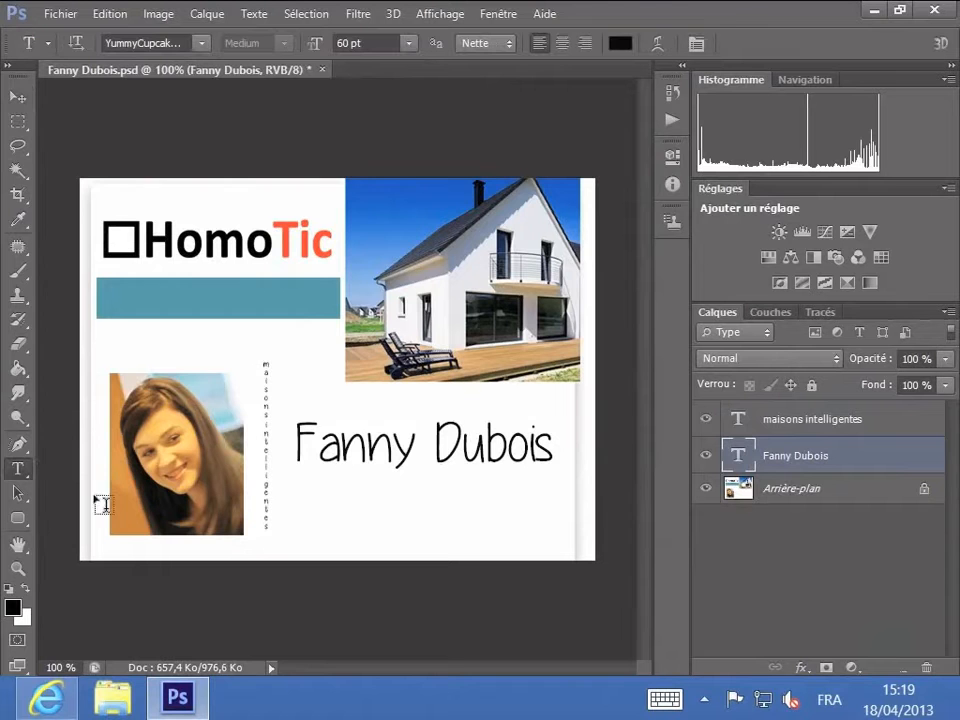
pyautogui.click(414, 447)
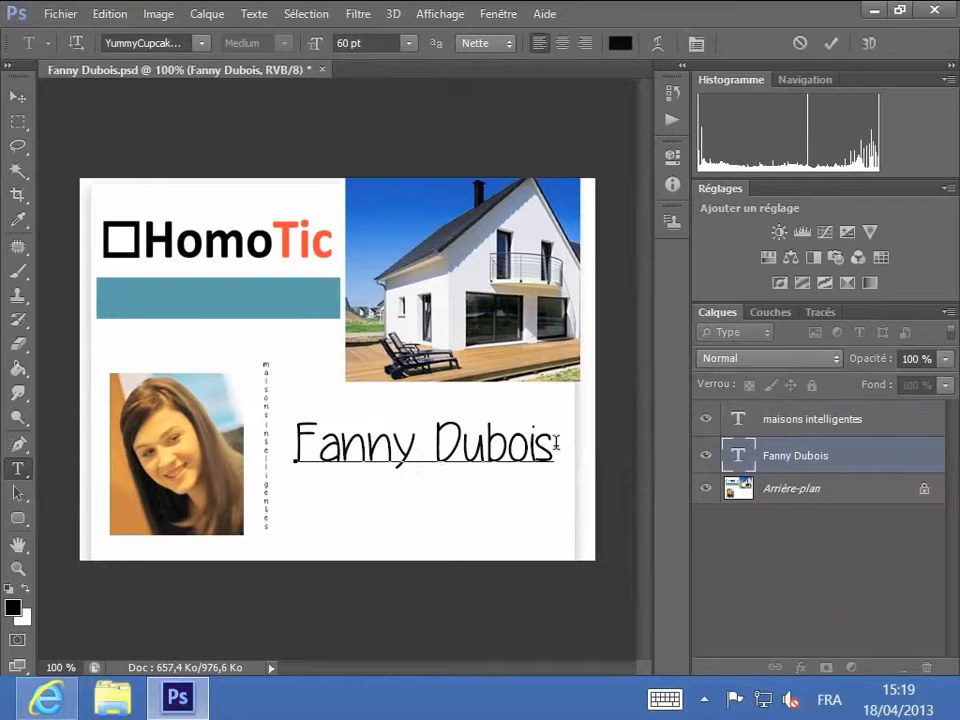
pyautogui.rightClick(437, 451)
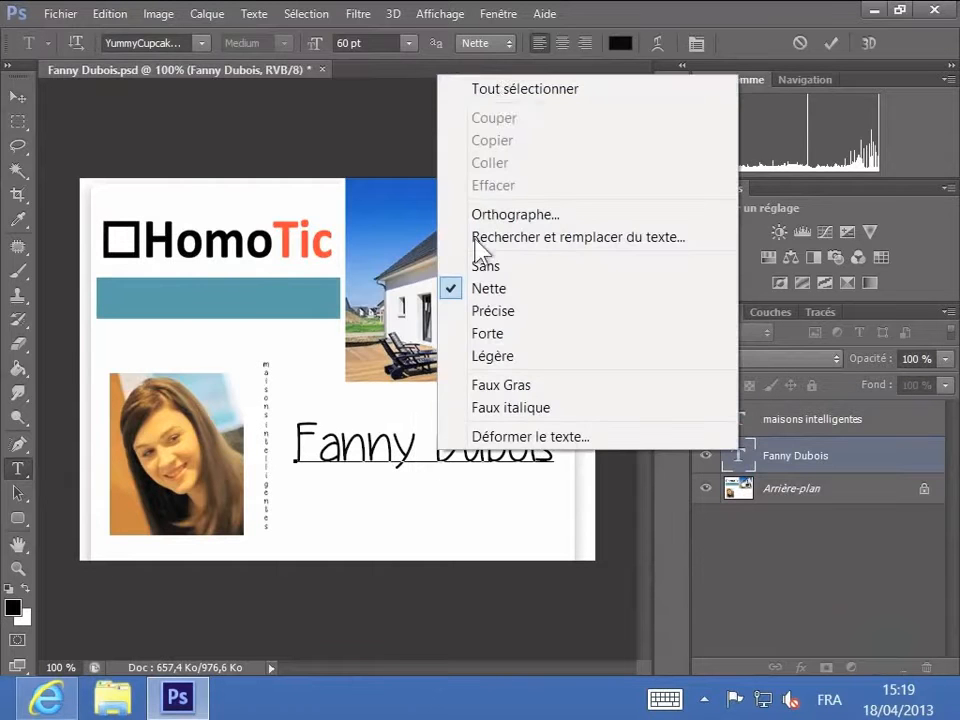
pyautogui.click(507, 92)
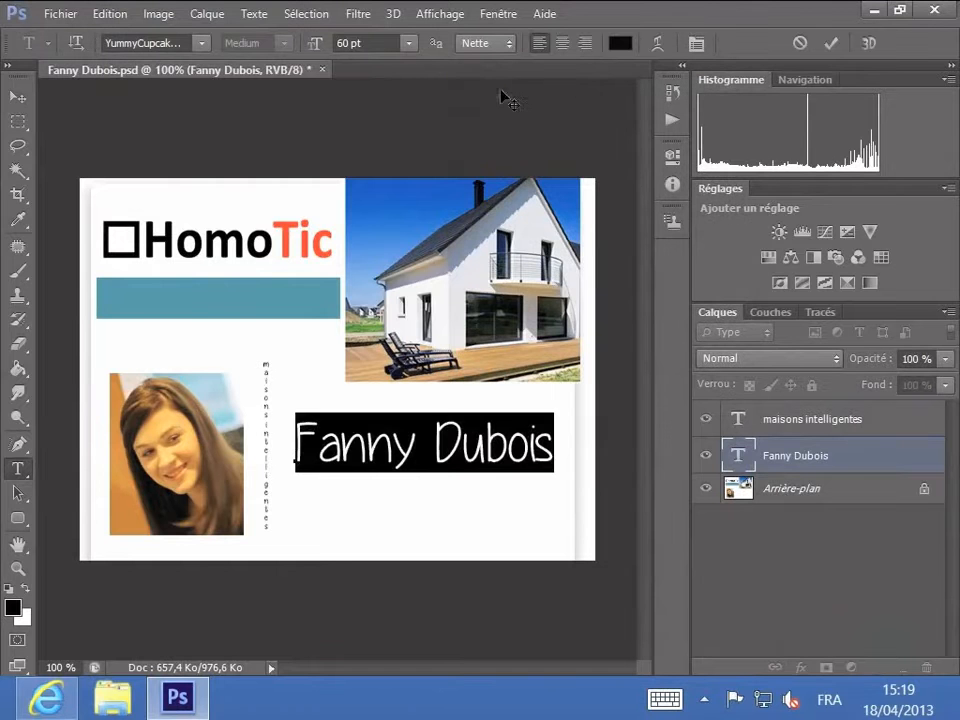
pyautogui.click(560, 459)
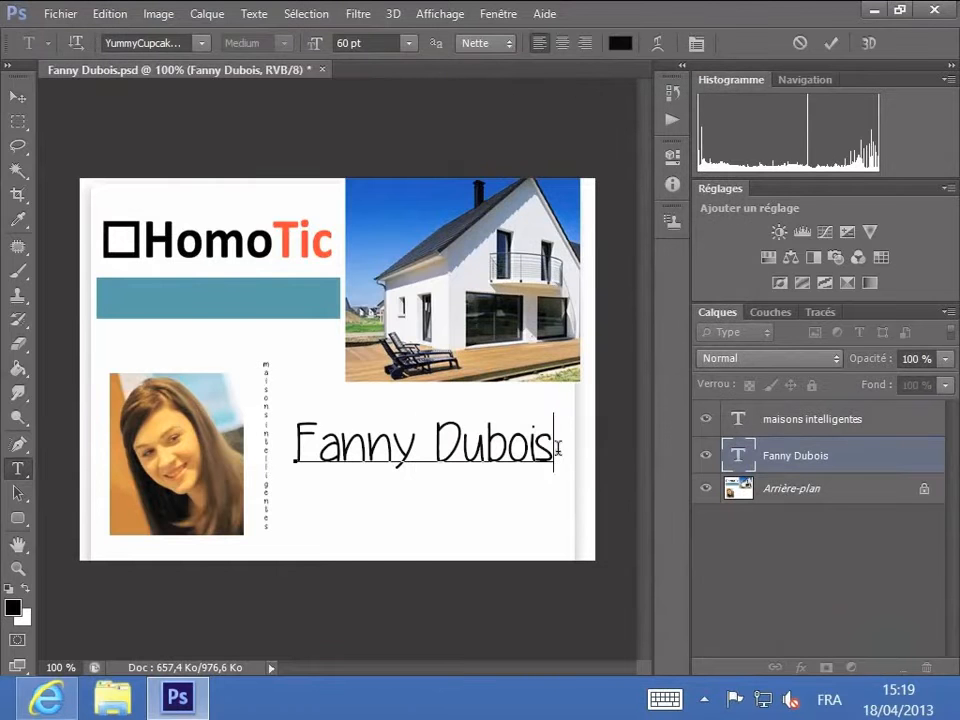
pyautogui.moveTo(557, 445); pyautogui.dragTo(292, 449)
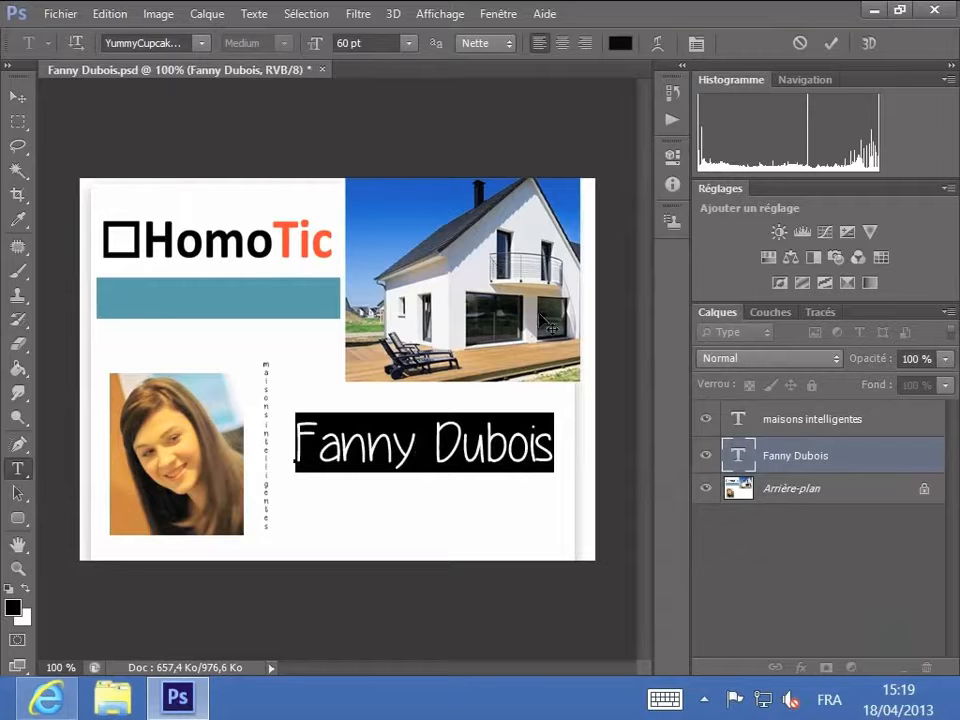
# - Show the character and paragraph formatting options, and place the character settings clear of the selected name text
pyautogui.click(697, 46)
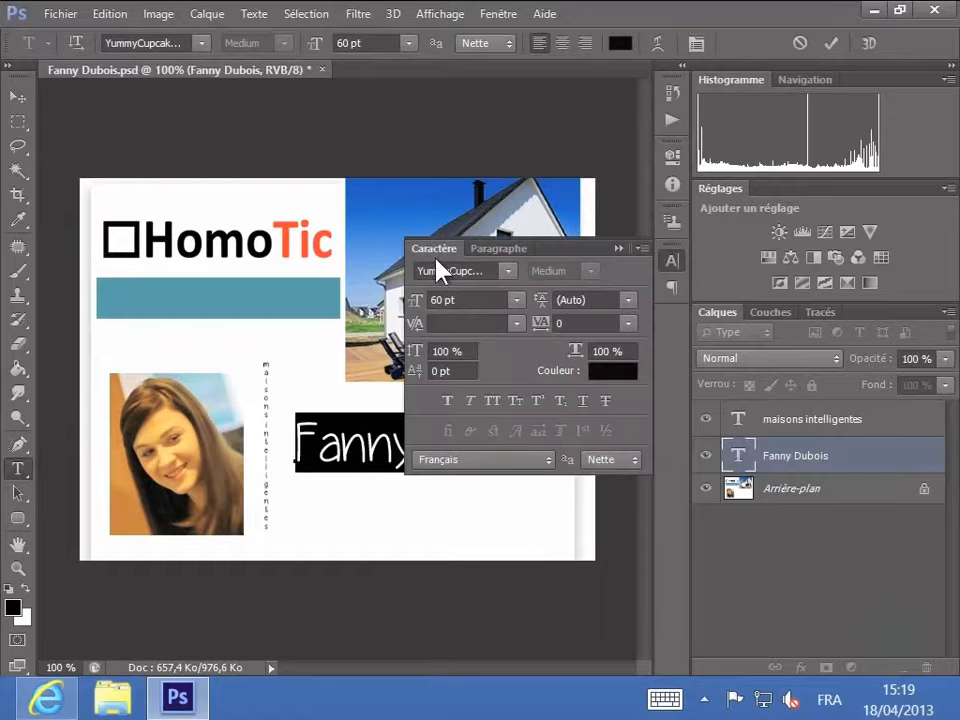
pyautogui.click(502, 252)
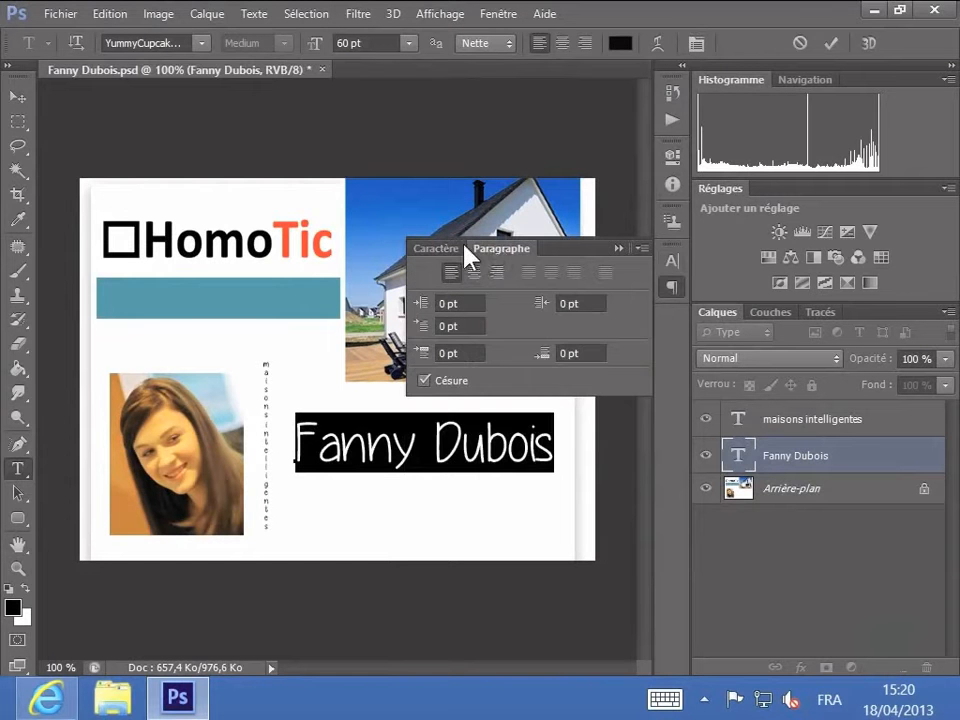
pyautogui.click(438, 249)
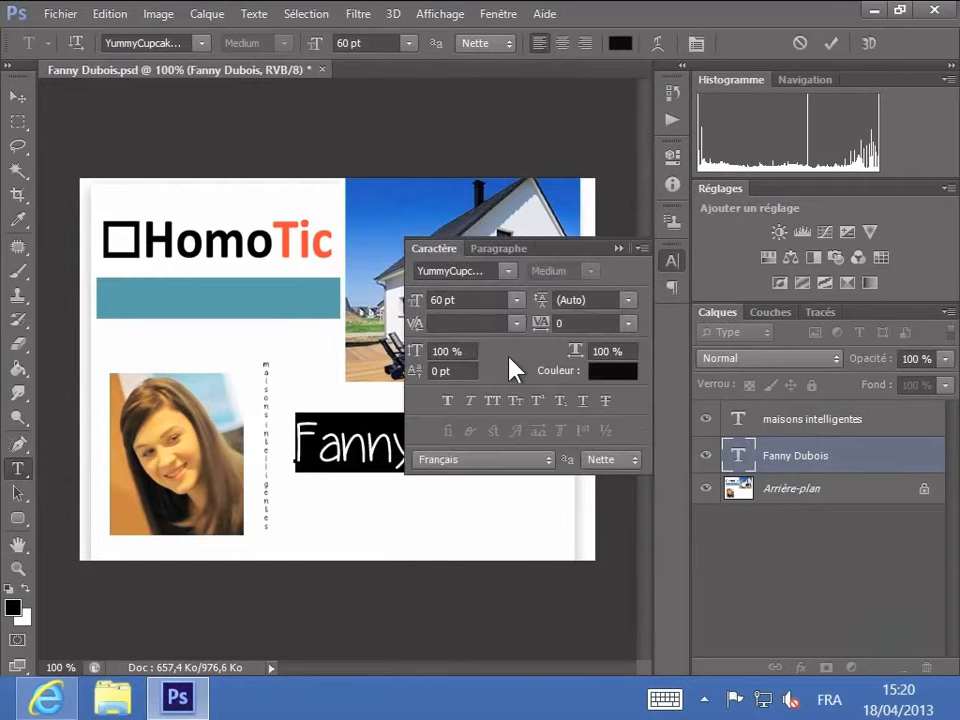
pyautogui.moveTo(577, 247); pyautogui.dragTo(577, 95)
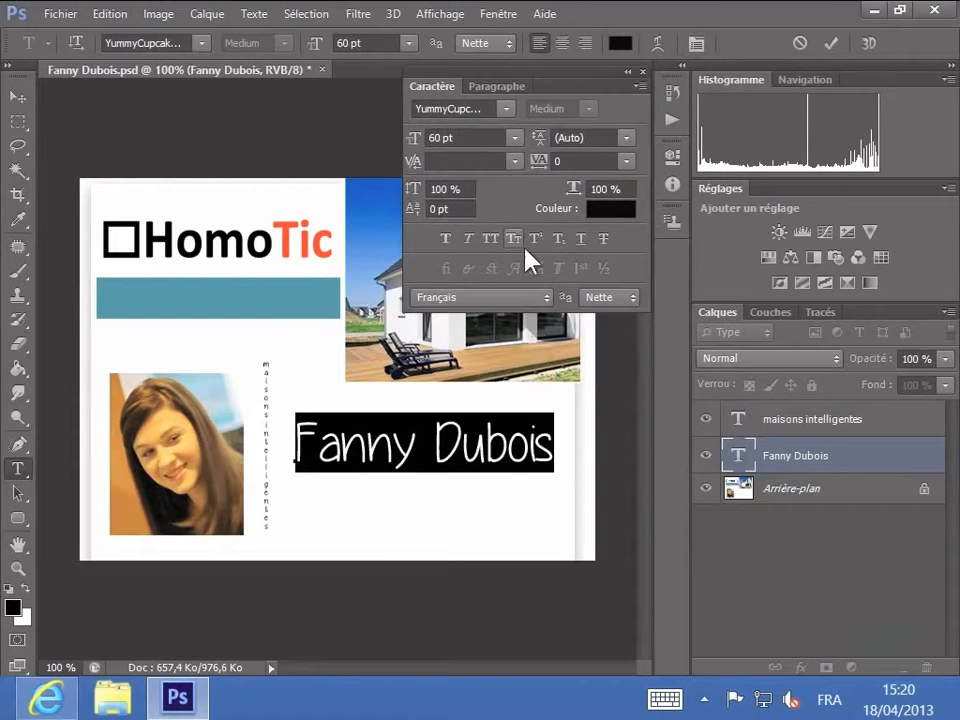
# - Change the selected name text's font to Jing Jing and reduce its size to 36 pt
pyautogui.click(506, 110)
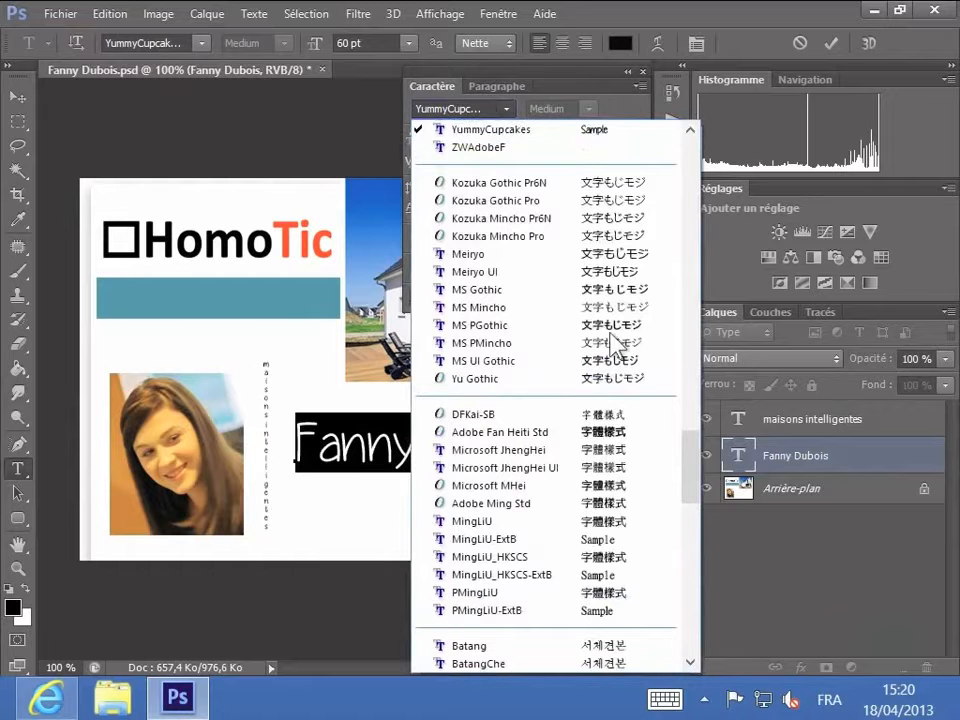
pyautogui.moveTo(686, 492); pyautogui.dragTo(677, 293)
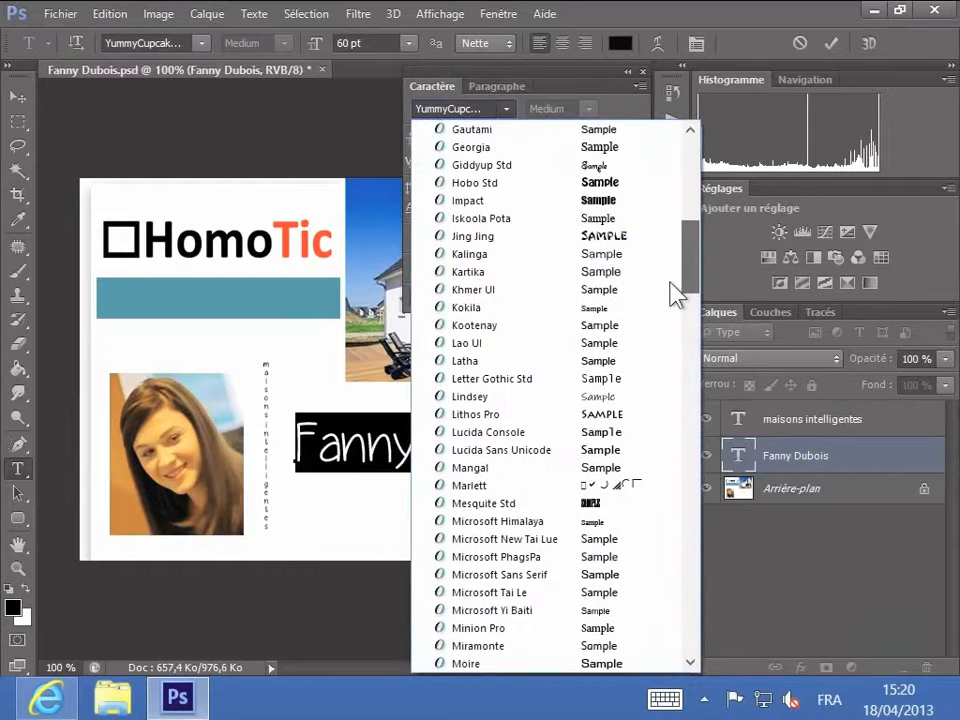
pyautogui.click(570, 238)
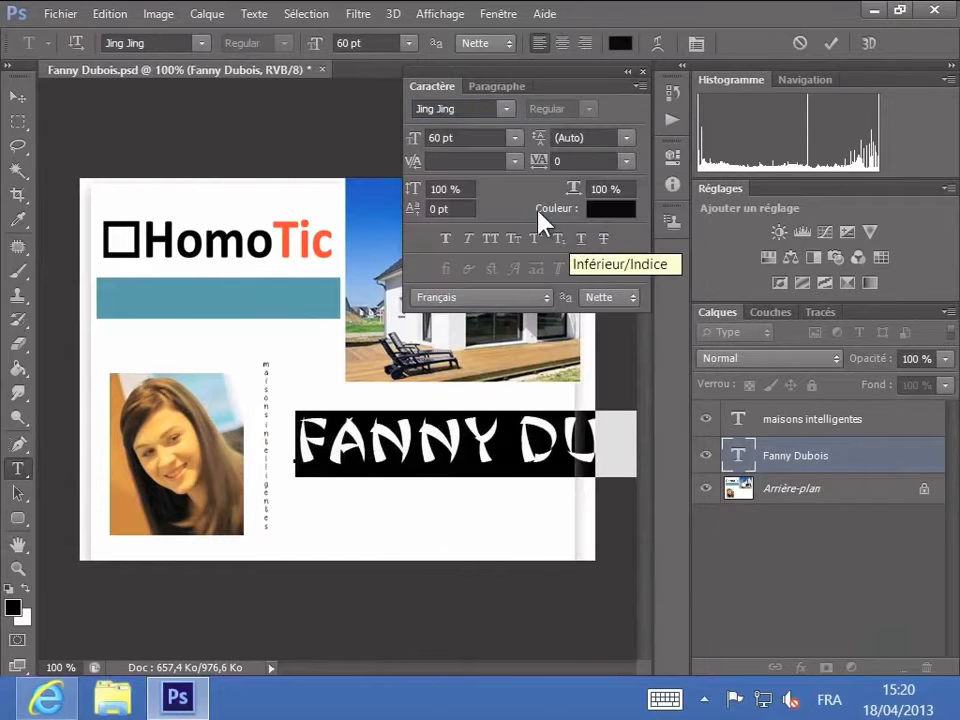
pyautogui.click(515, 140)
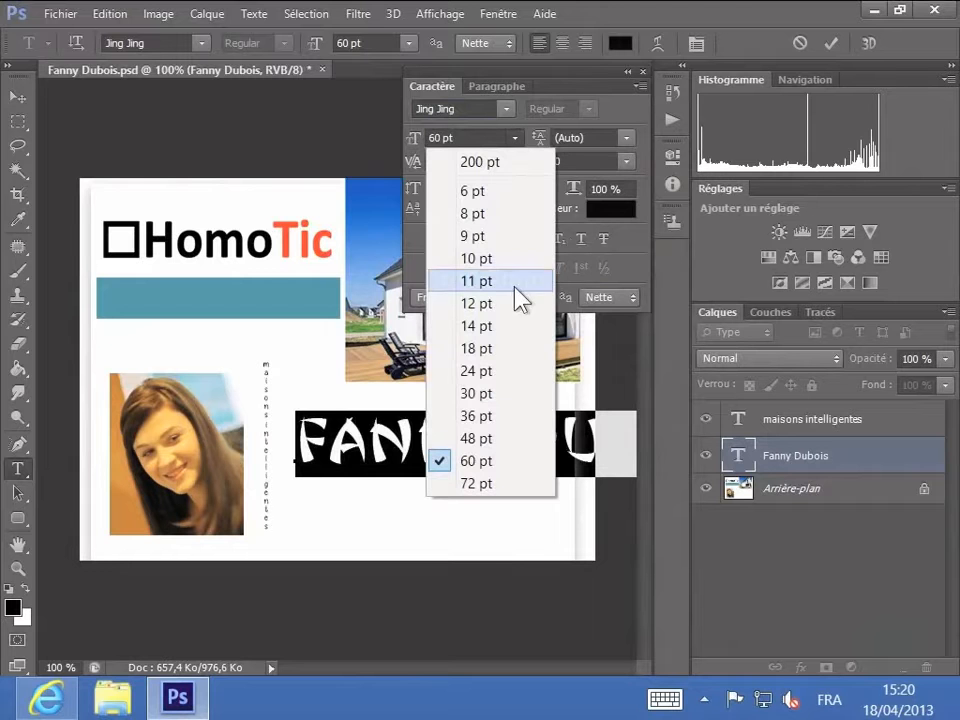
pyautogui.click(494, 438)
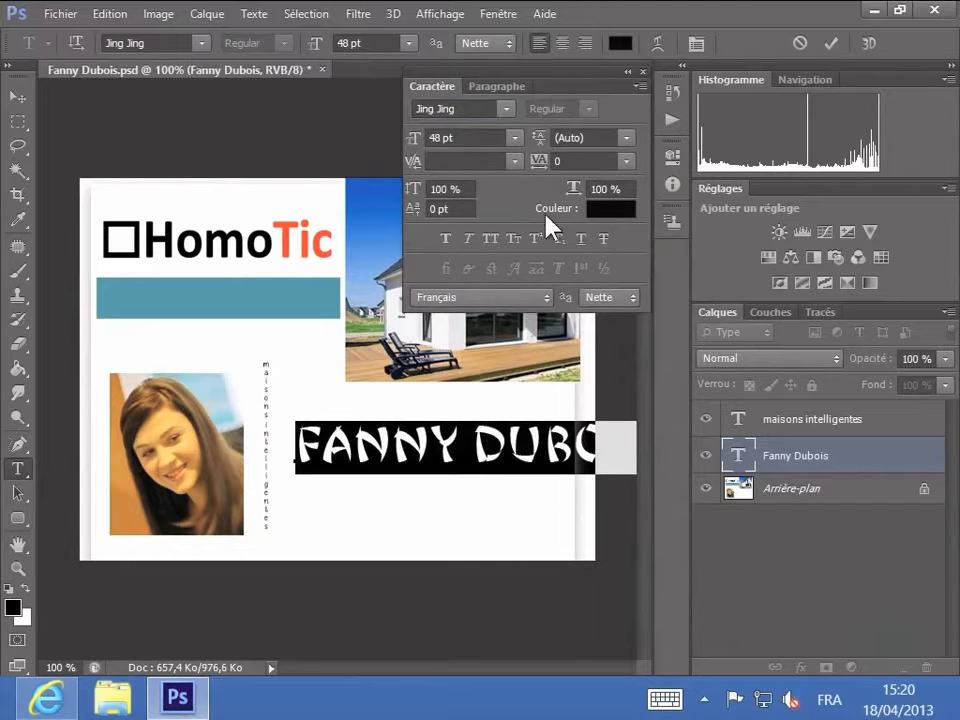
pyautogui.click(516, 140)
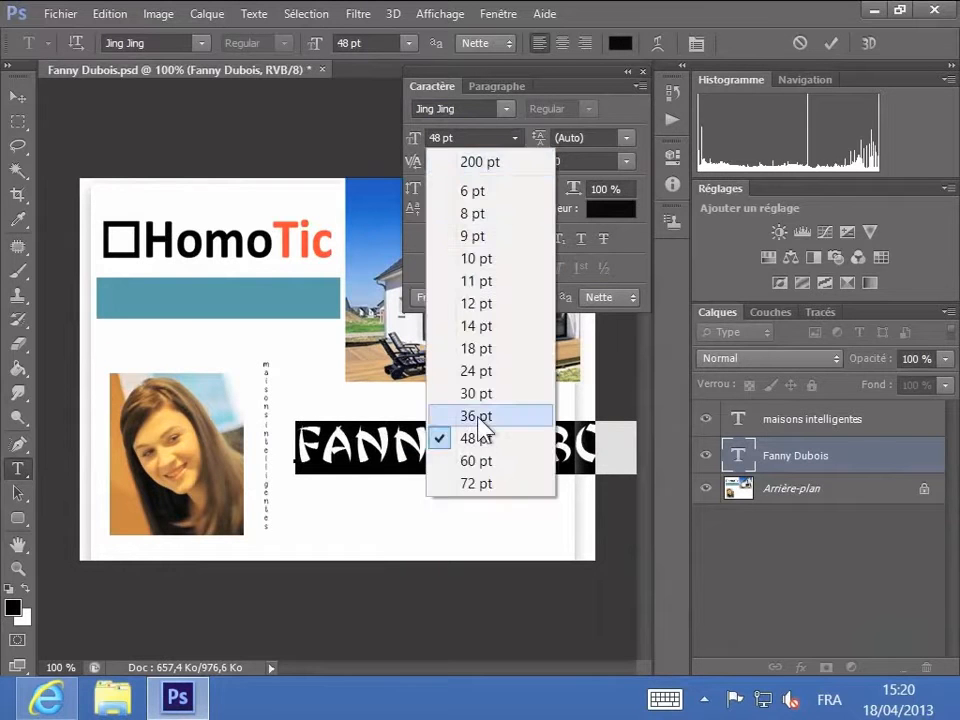
pyautogui.click(478, 418)
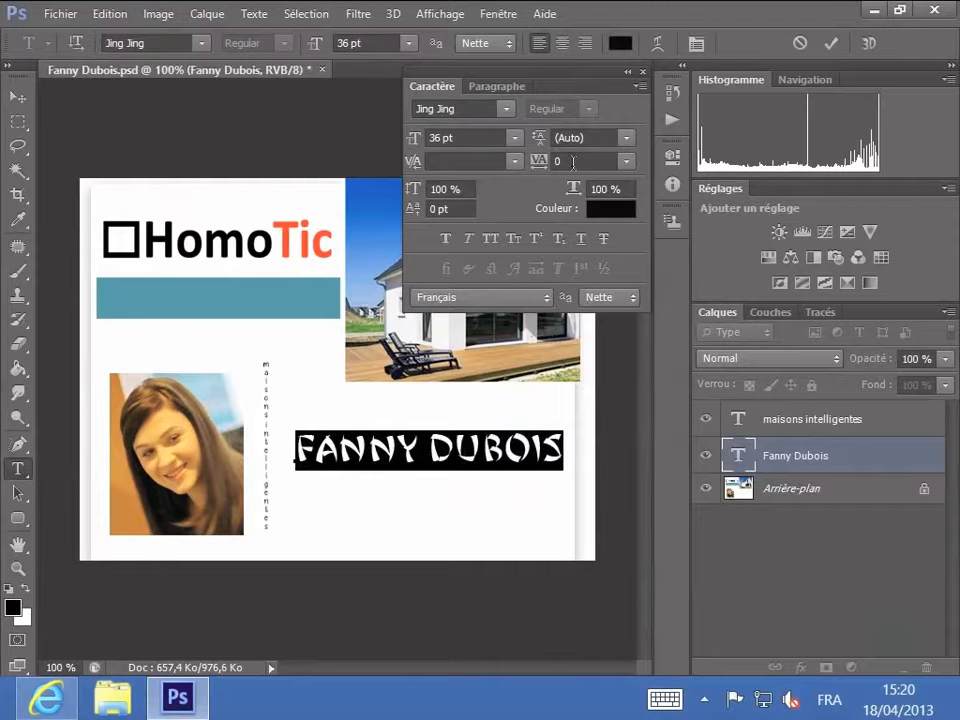
# - Tighten the letter spacing of the selected name text by setting its tracking to -50
pyautogui.click(627, 161)
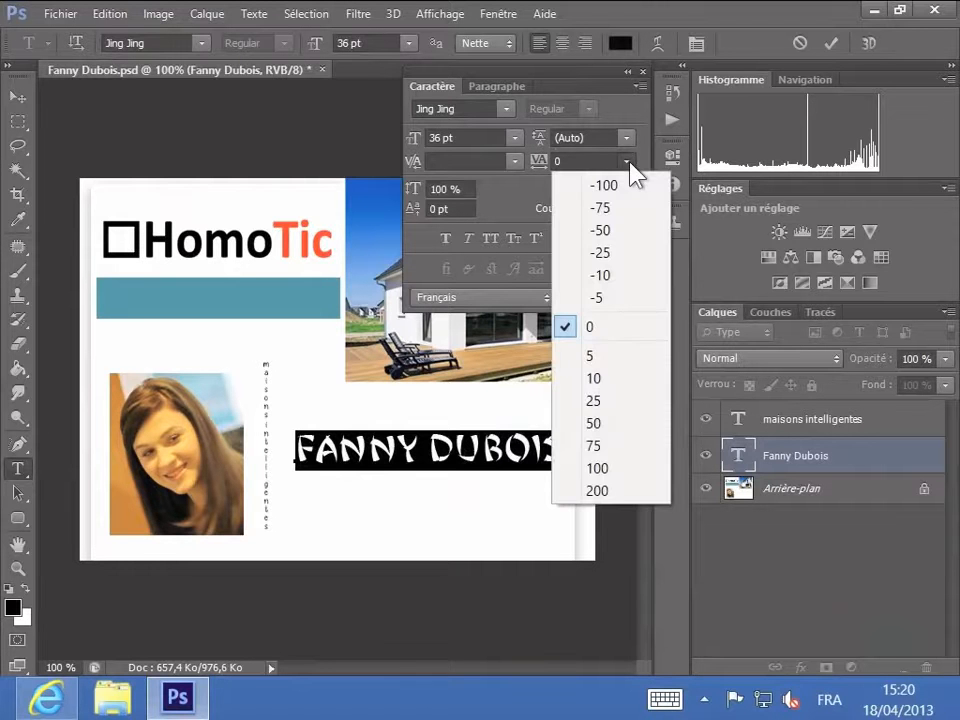
pyautogui.click(612, 357)
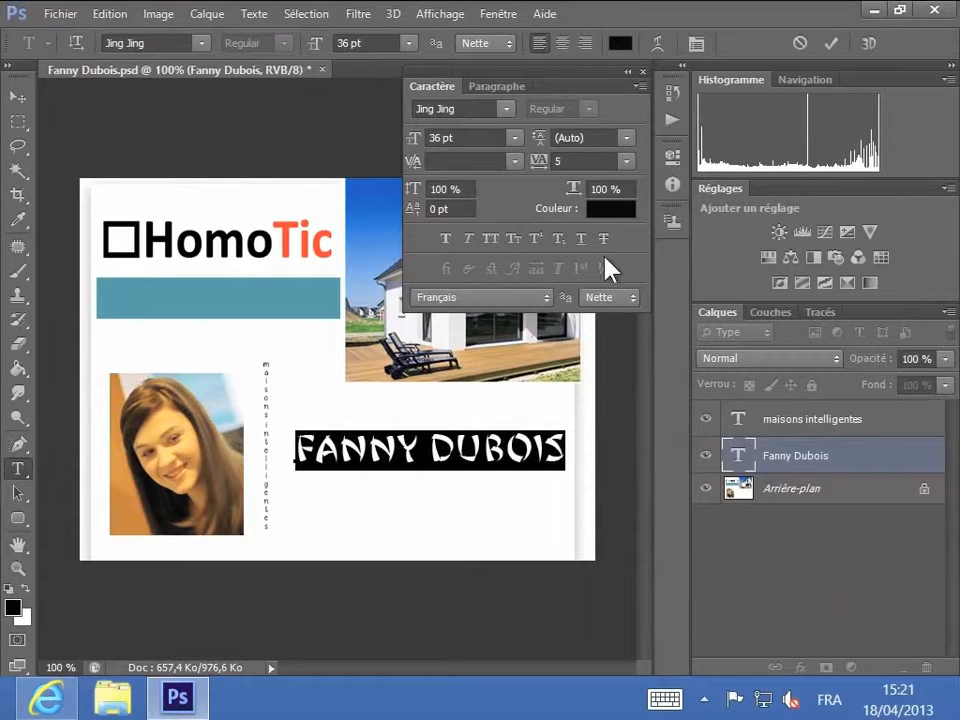
pyautogui.click(622, 162)
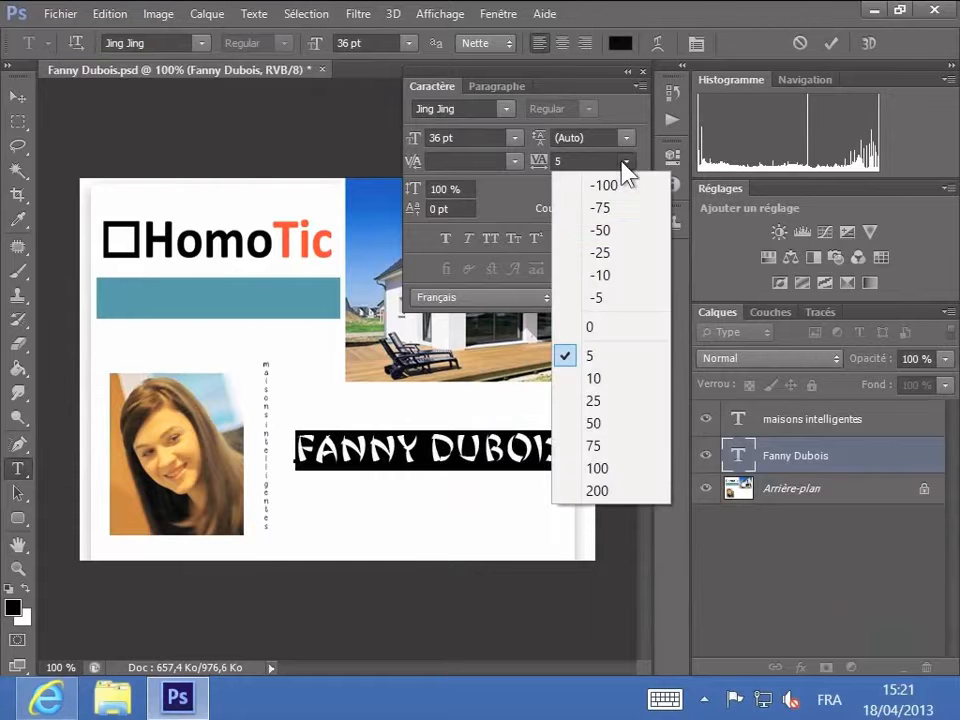
pyautogui.click(627, 232)
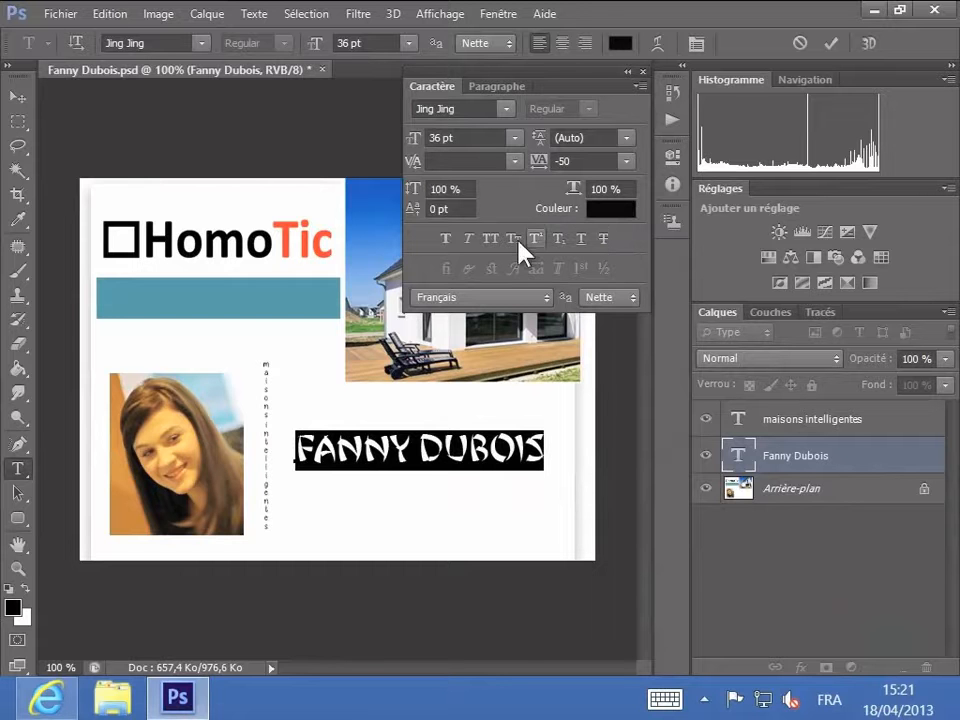
# - Try faux bold, faux italic and underline on the selected name text, and remove all three styles
pyautogui.click(447, 243)
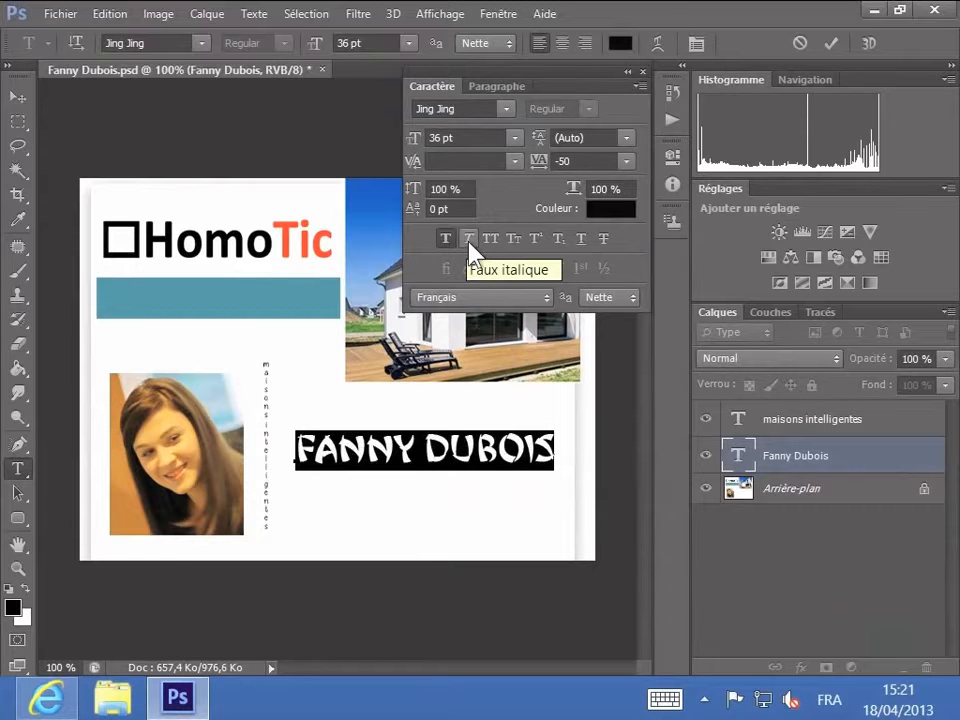
pyautogui.click(469, 242)
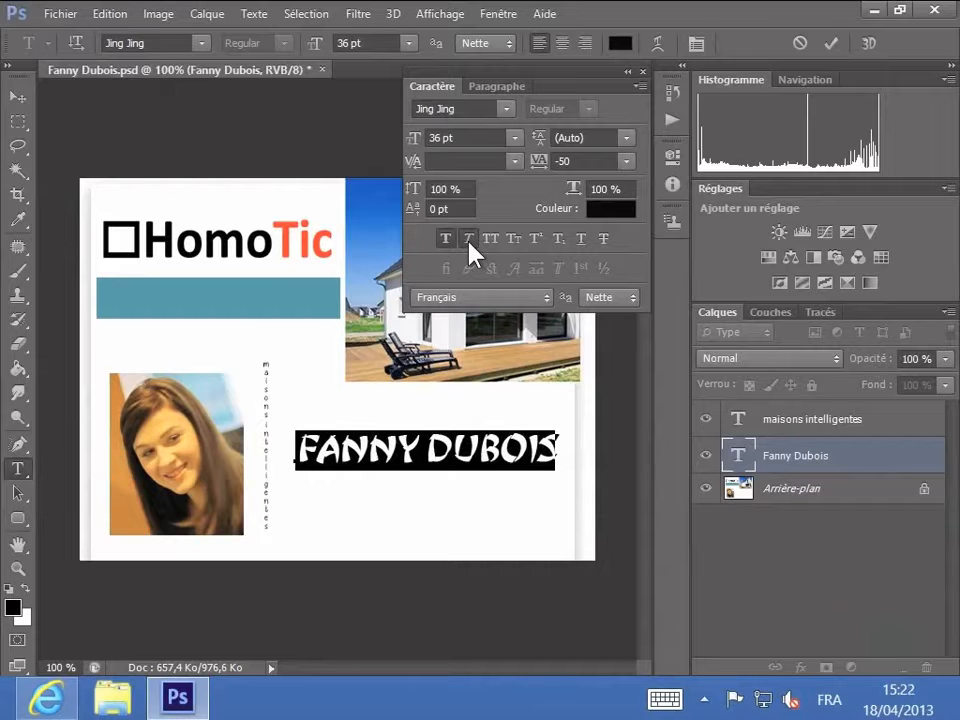
pyautogui.click(469, 242)
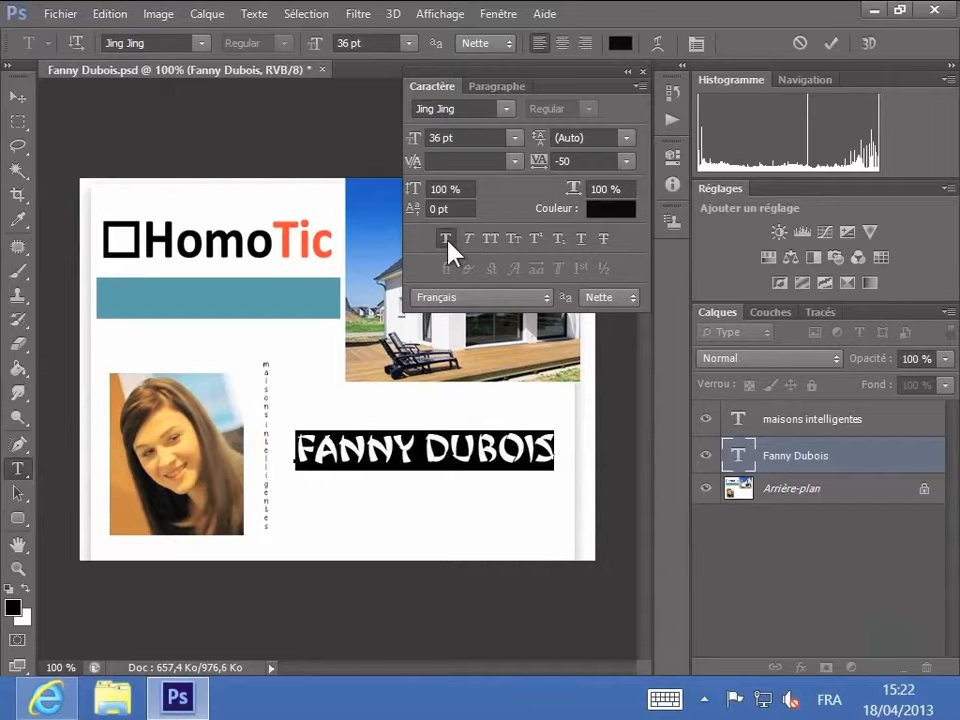
pyautogui.click(447, 241)
pyautogui.click(447, 244)
pyautogui.click(469, 242)
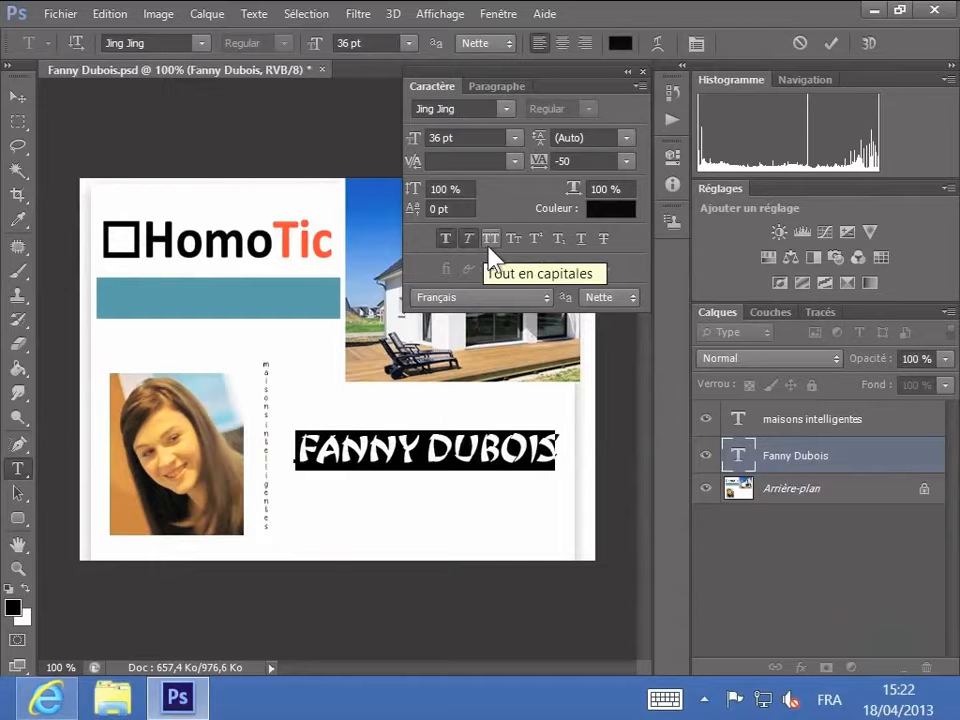
pyautogui.click(575, 242)
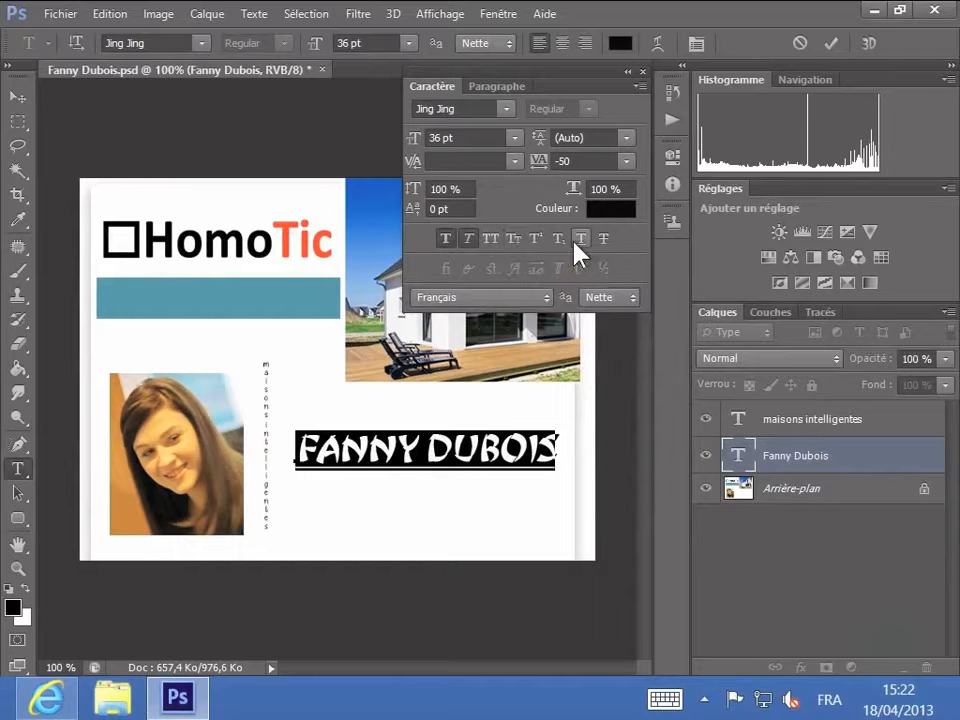
pyautogui.click(578, 242)
pyautogui.click(467, 241)
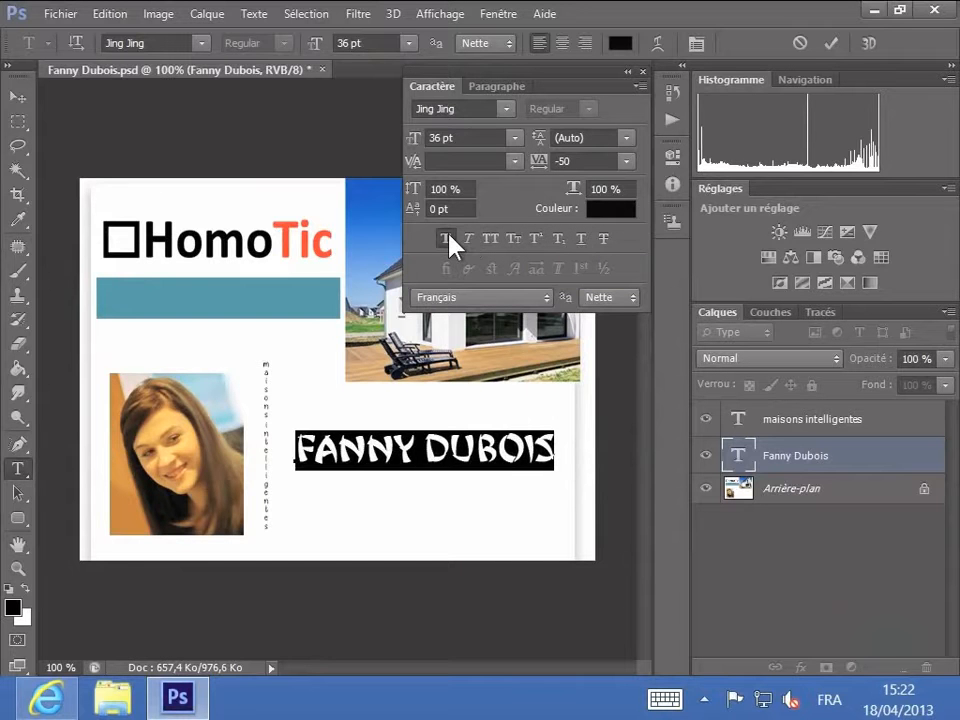
pyautogui.click(447, 240)
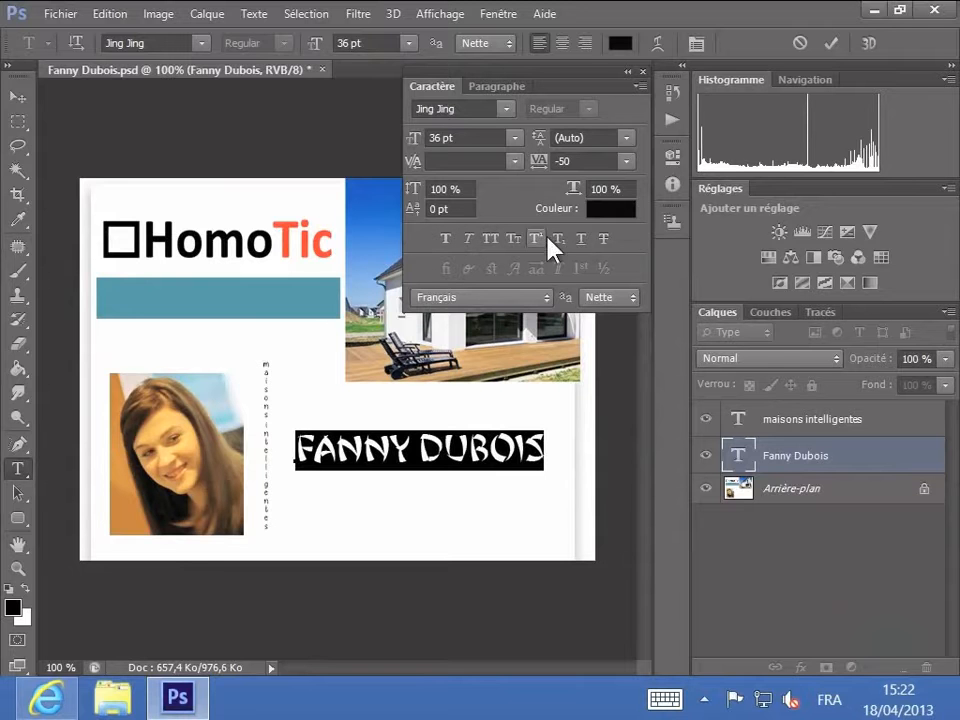
# - Change the selected name text's color to red, hex bf0e17, keeping the color picker clear of the text while choosing
pyautogui.click(603, 210)
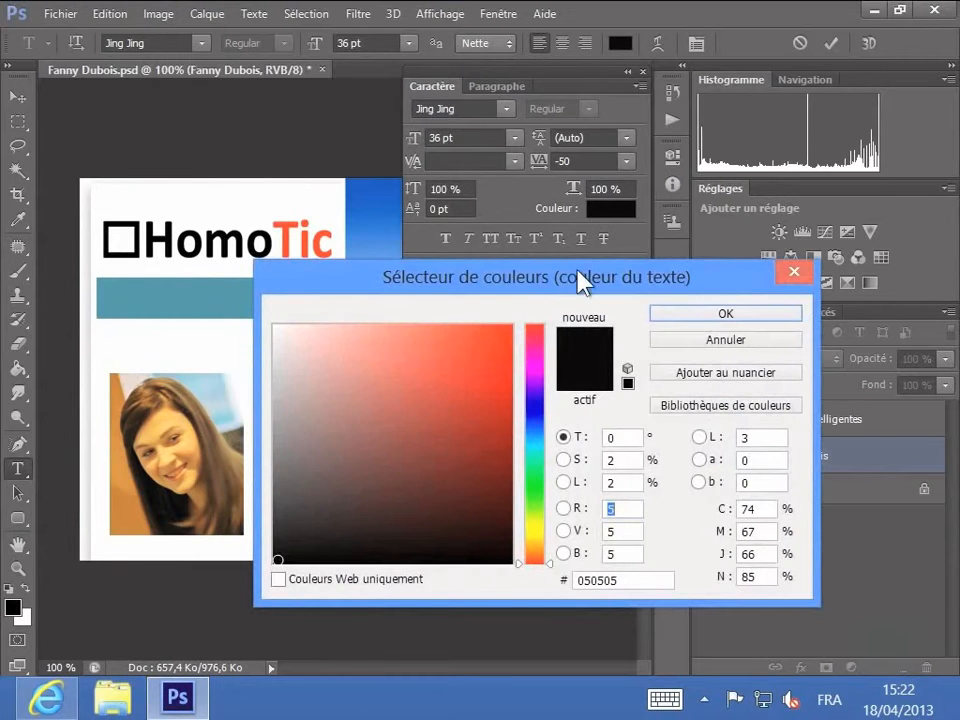
pyautogui.moveTo(572, 287); pyautogui.dragTo(696, 66)
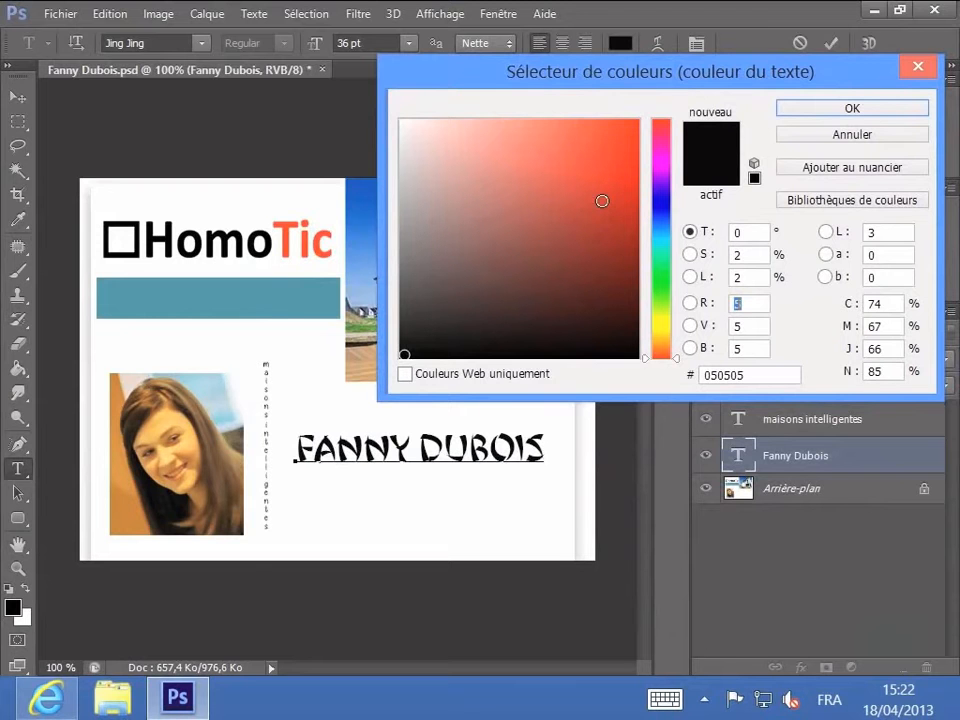
pyautogui.click(524, 299)
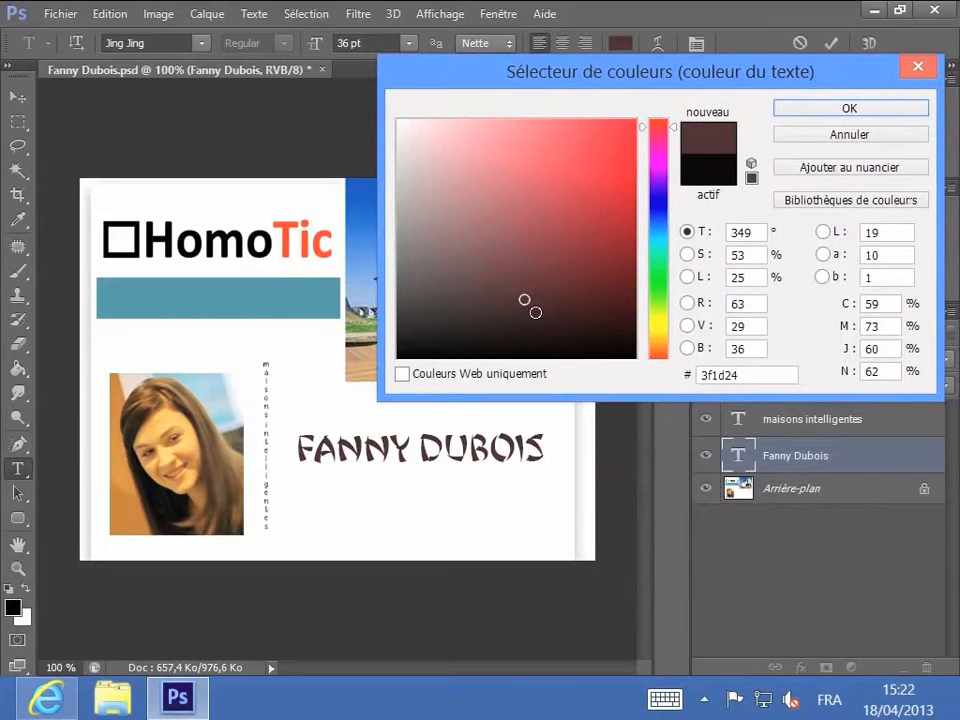
pyautogui.click(659, 123)
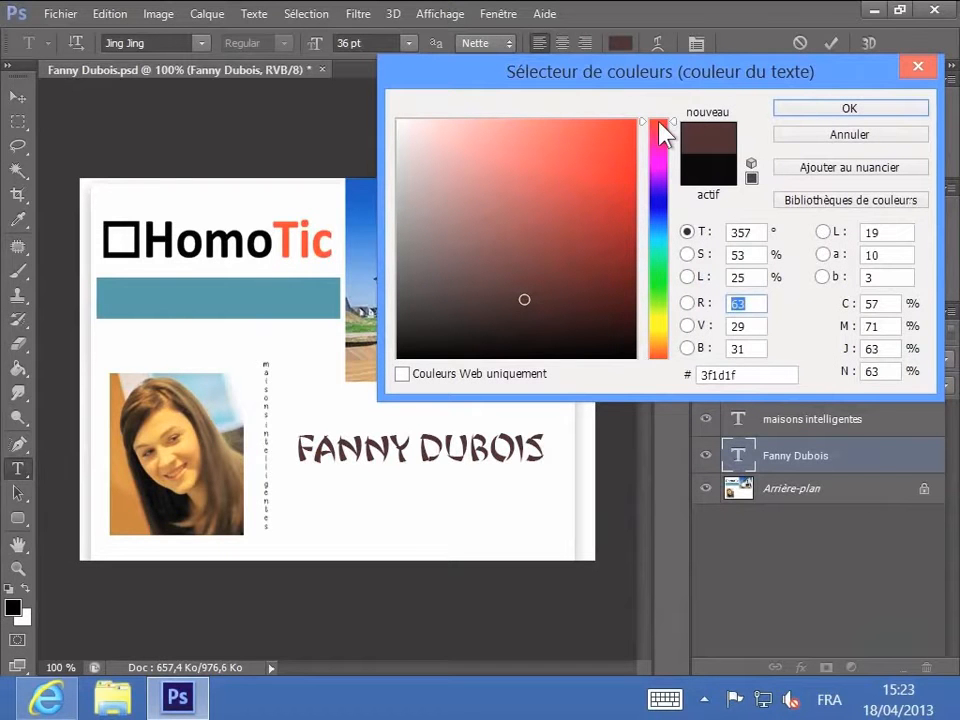
pyautogui.click(613, 298)
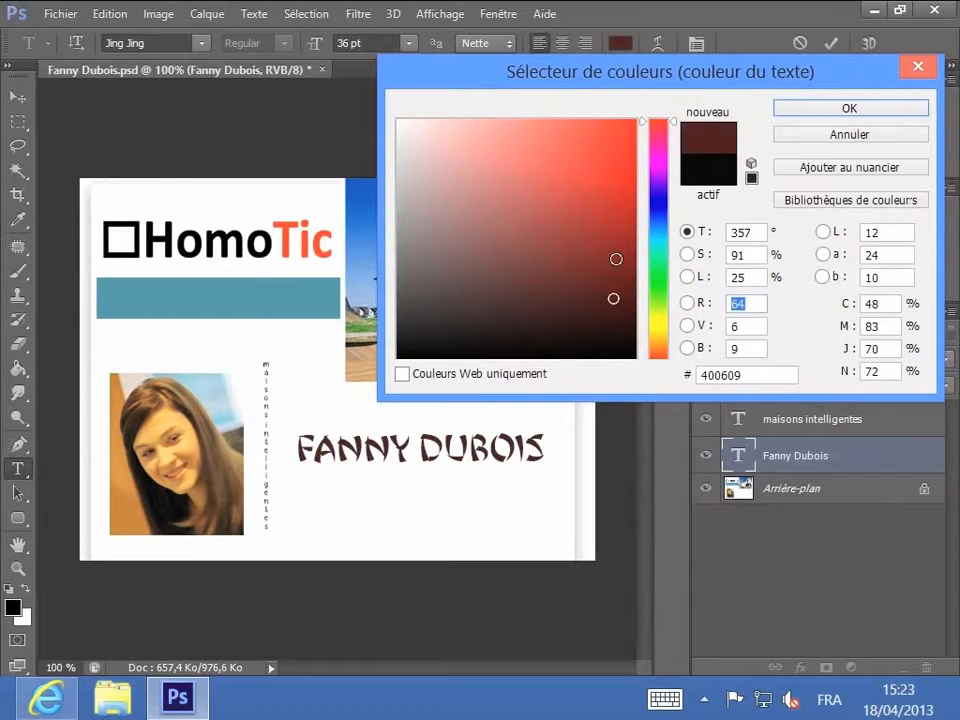
pyautogui.click(615, 208)
pyautogui.click(617, 170)
pyautogui.click(618, 179)
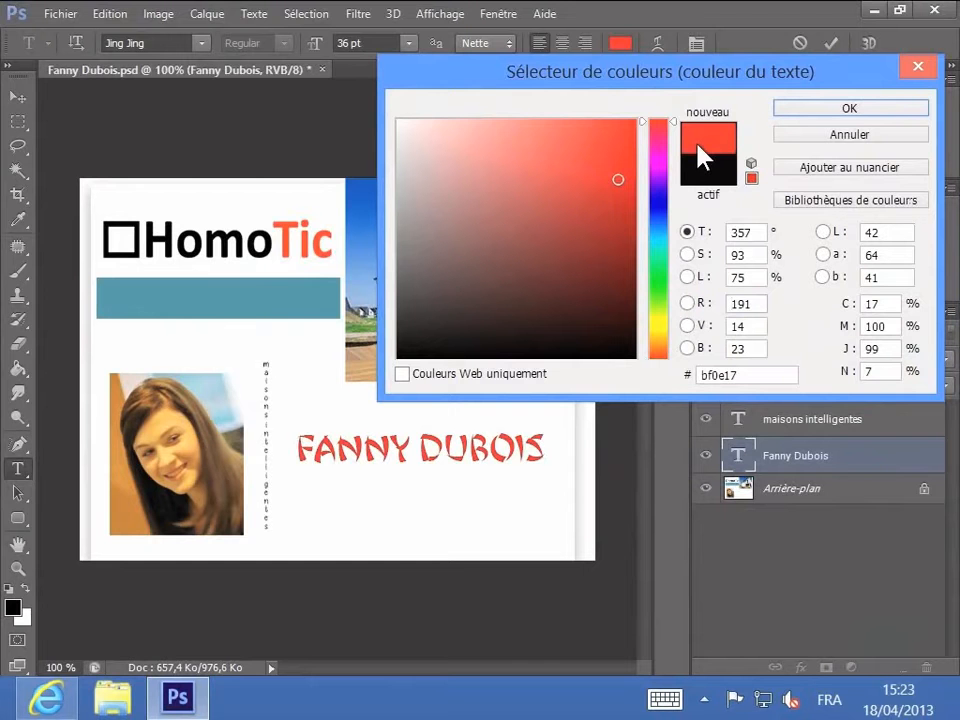
pyautogui.click(814, 118)
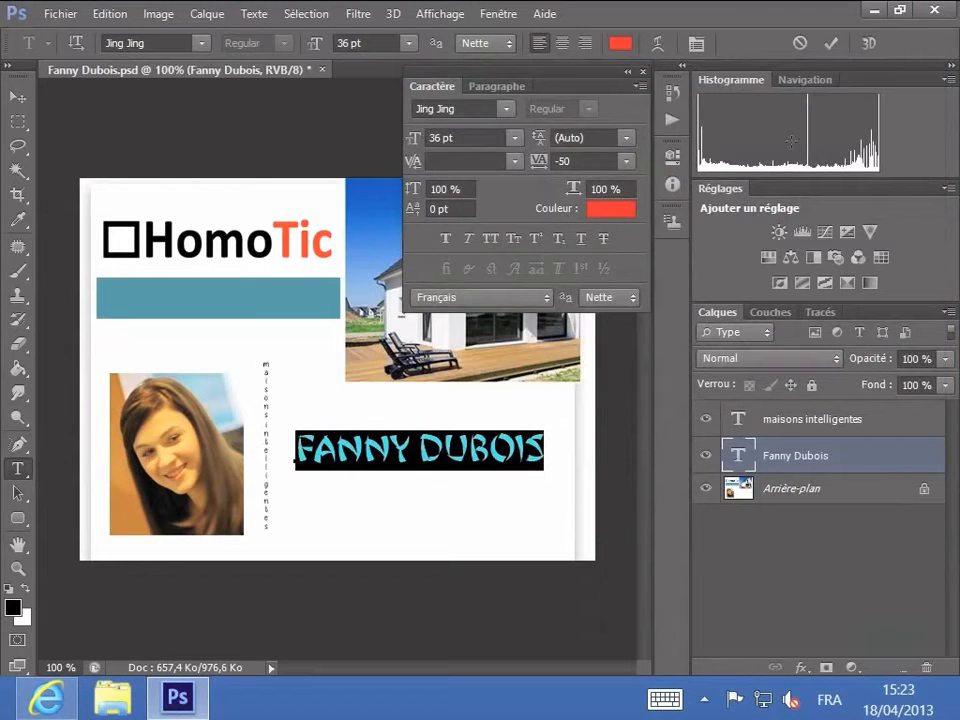
pyautogui.click(546, 298)
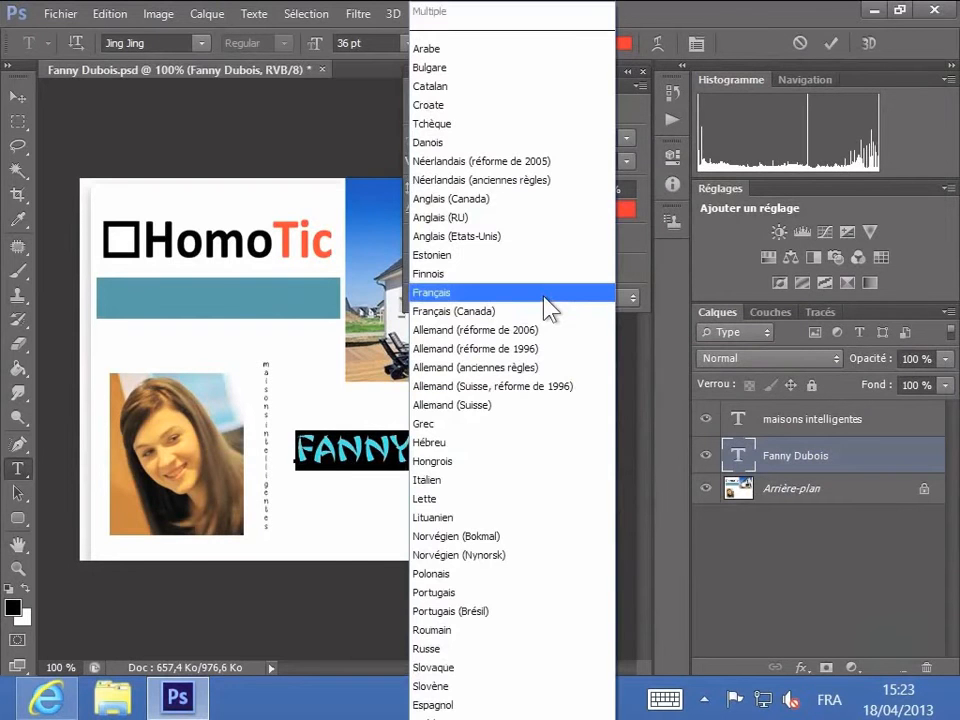
pyautogui.click(645, 283)
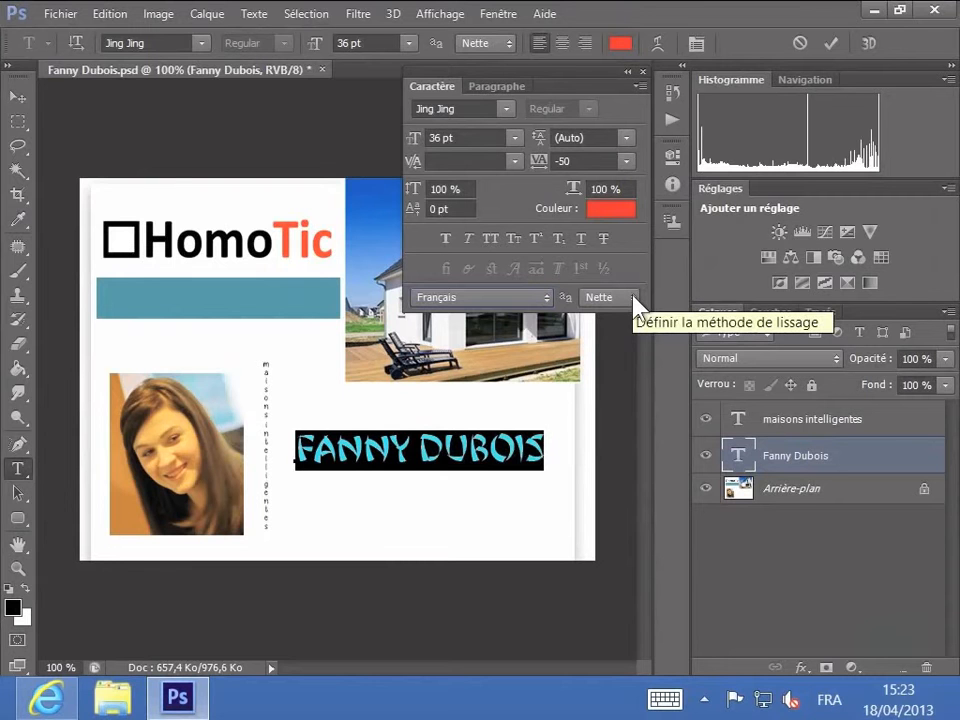
# - Set the anti-aliasing method of the selected name text to Forte and commit the text edits
pyautogui.click(636, 299)
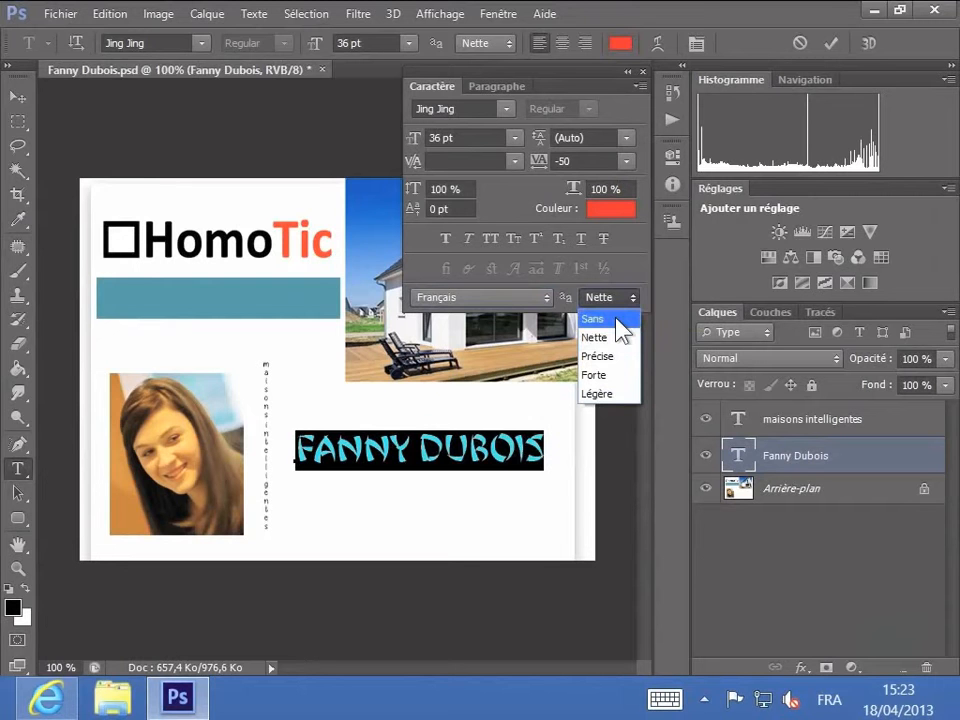
pyautogui.click(625, 375)
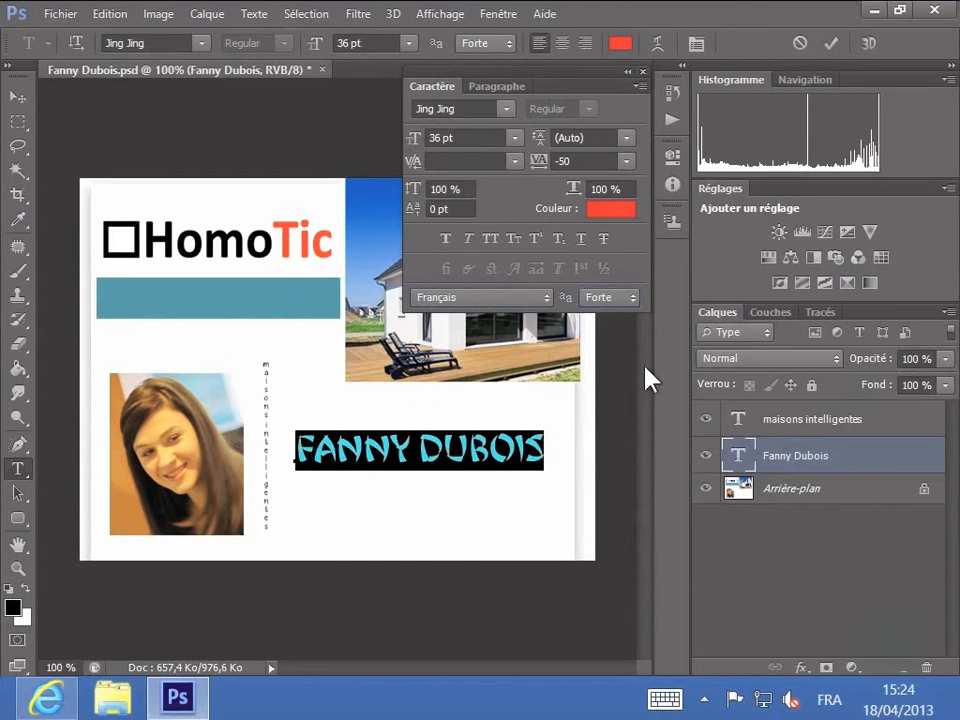
pyautogui.click(832, 46)
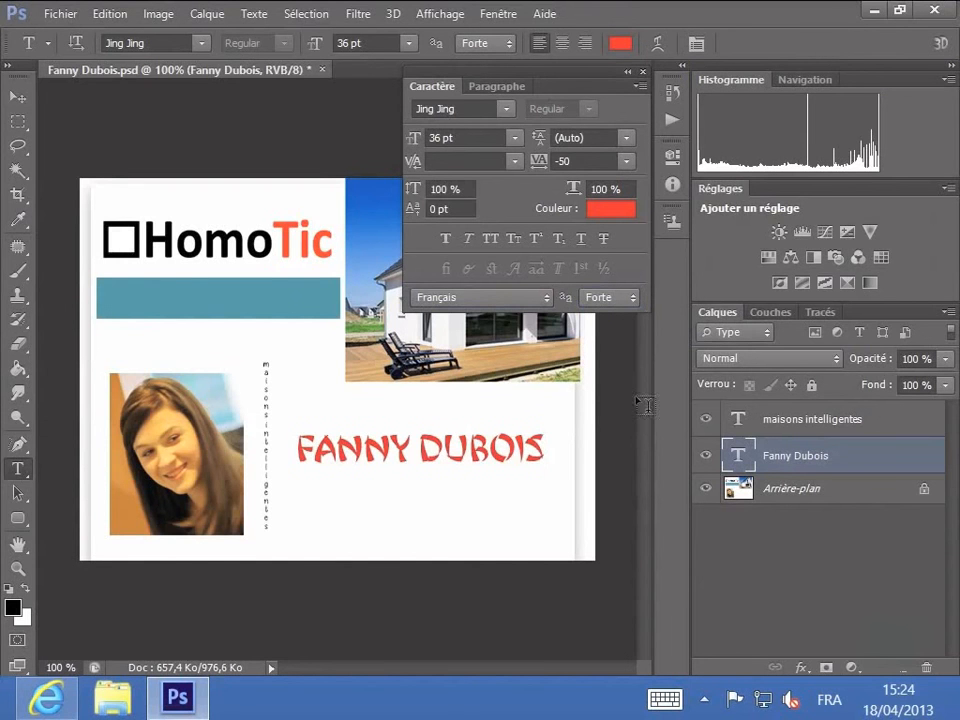